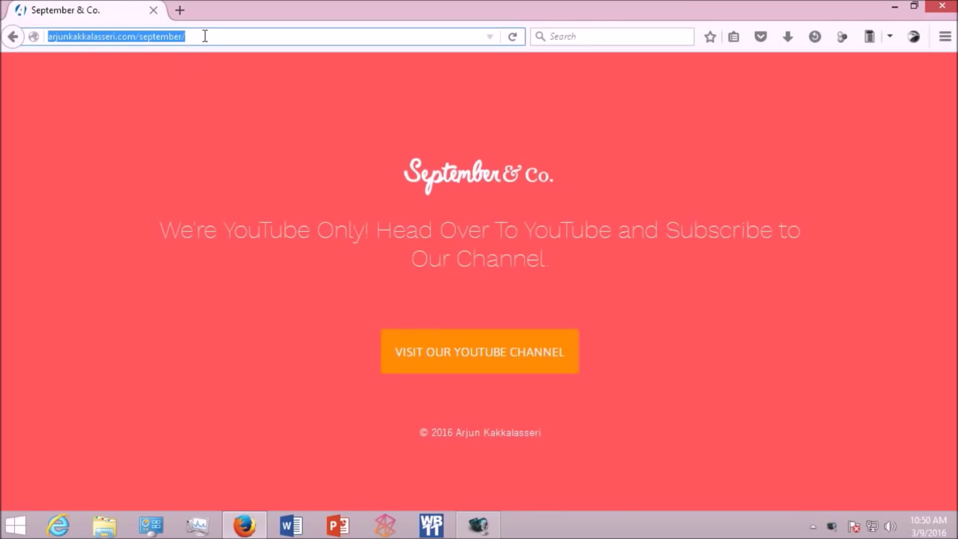
Step: Load the WampServer English home page at wampserver.com/en
left_click_drag(205, 35, 18, 37)
type("http://www.wampserver.com/en/")
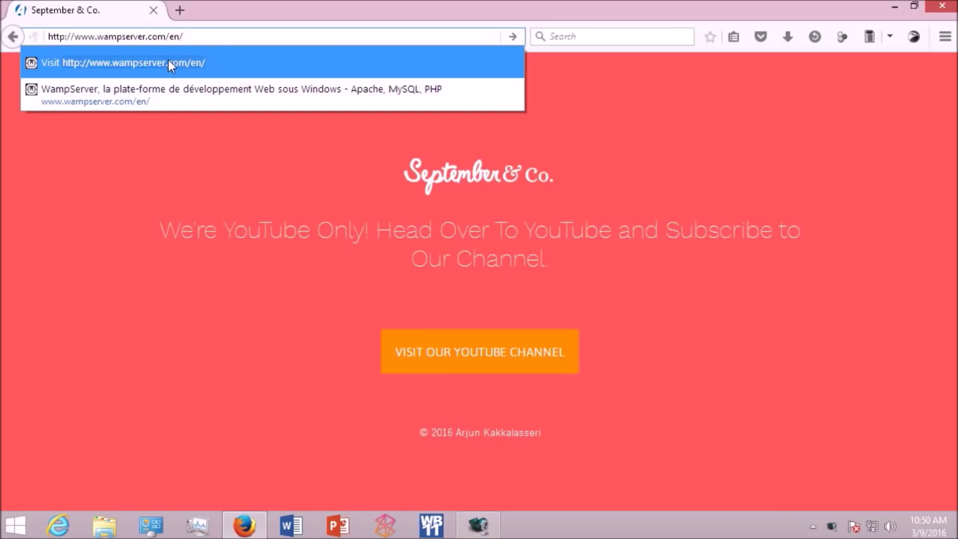
left_click(514, 41)
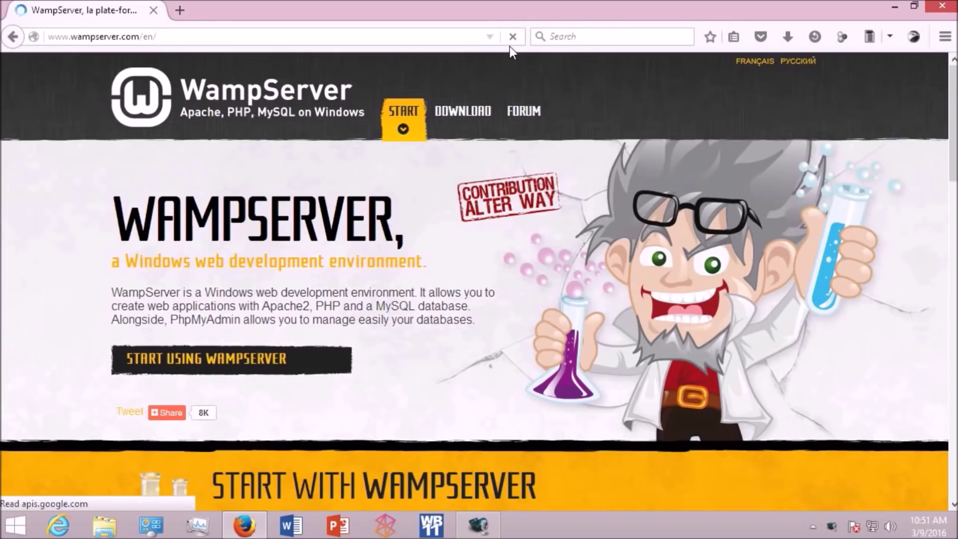
Step: Start the direct download of WampServer 3 (32 bits & PHP 5.6.15)
left_click(468, 119)
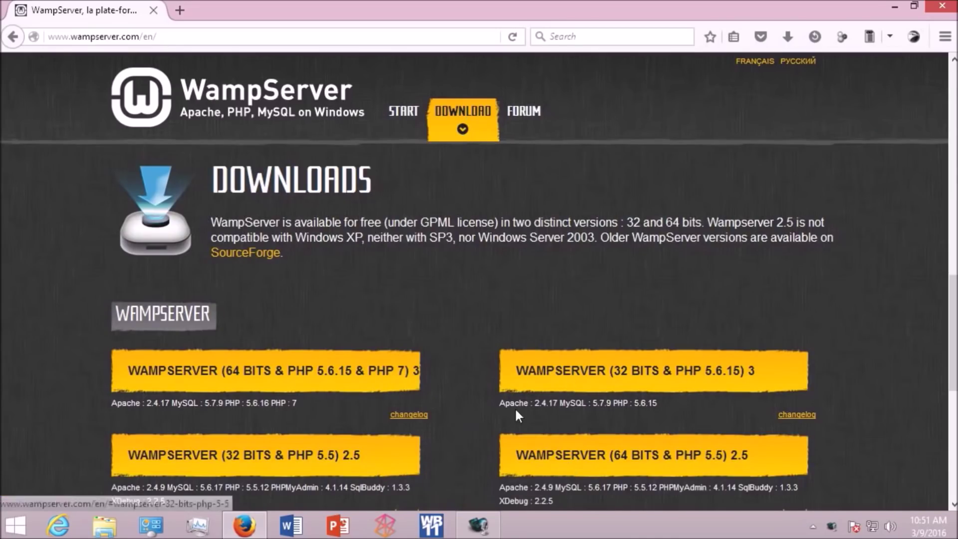
left_click(581, 384)
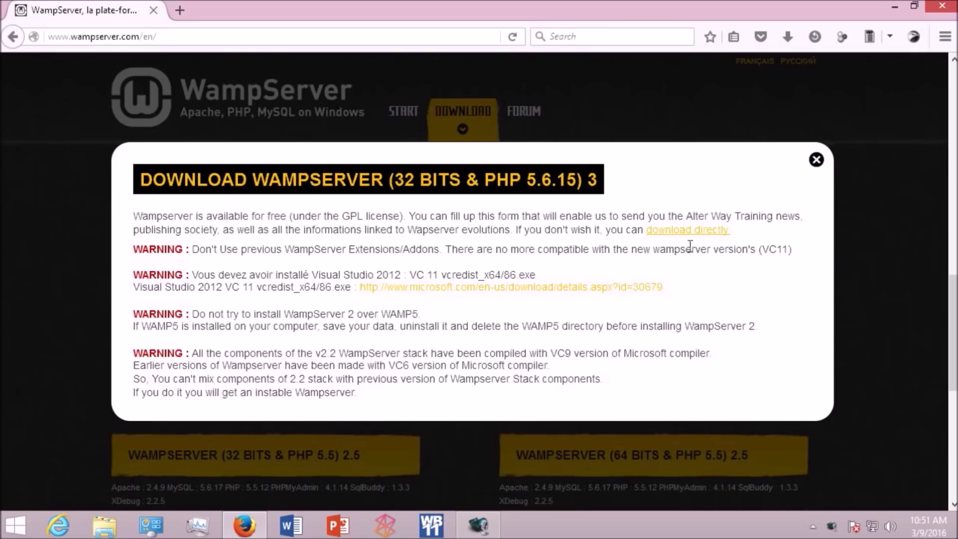
left_click(678, 230)
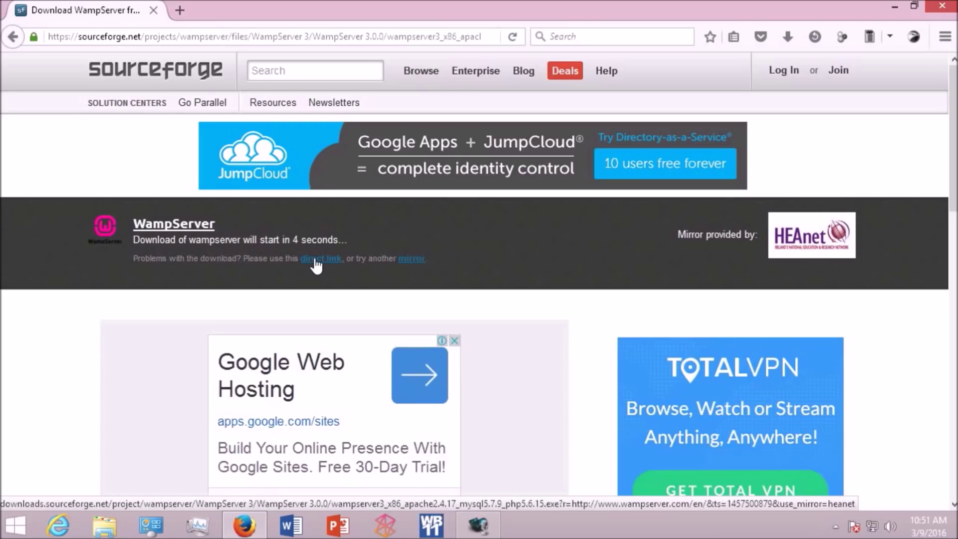
Step: Save the WampServer installer from SourceForge's direct link and show it in Downloads
left_click(316, 259)
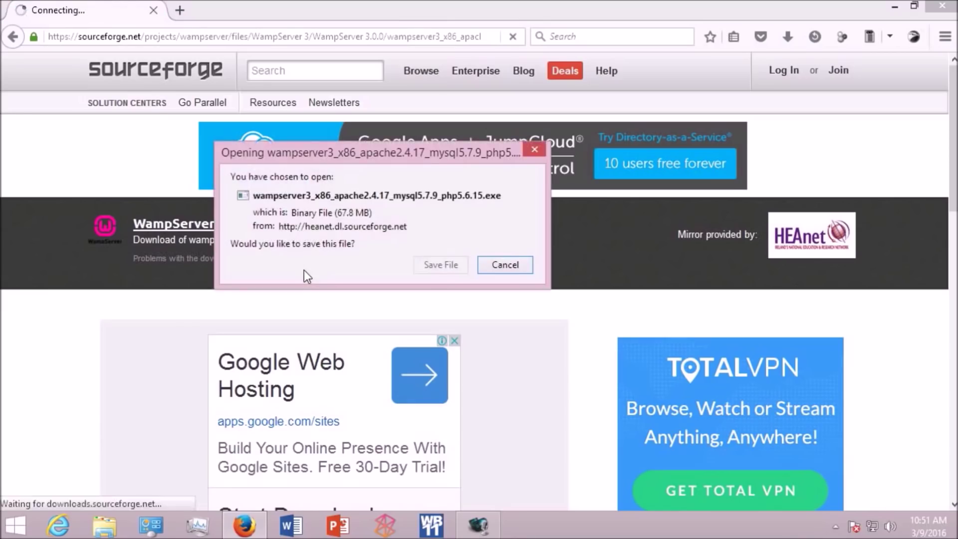
left_click(425, 269)
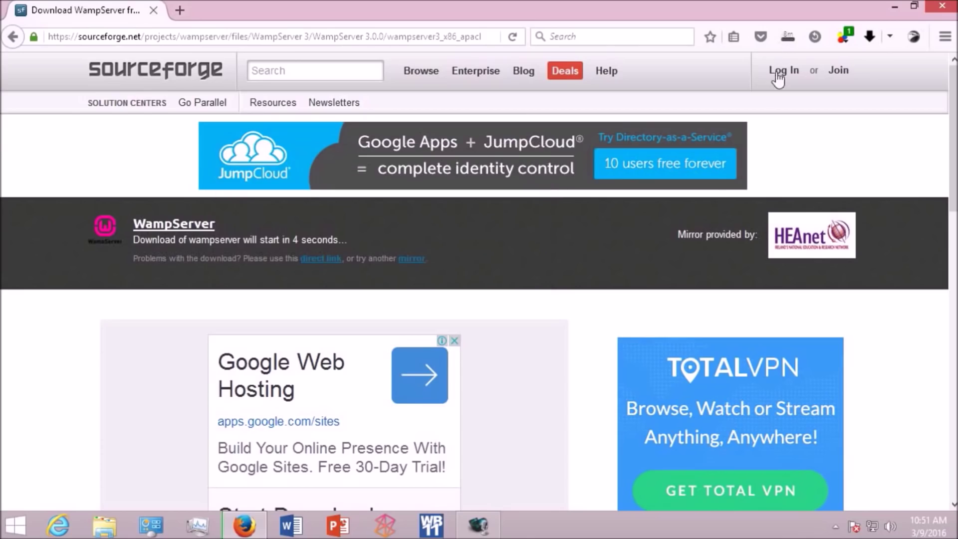
left_click(650, 142)
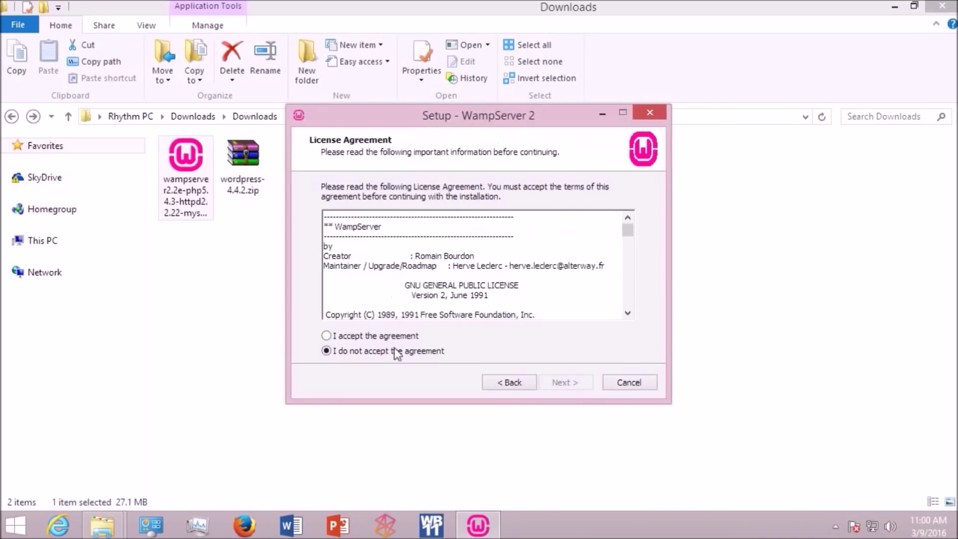
Step: Accept the WampServer license and keep c:\wamp as the install folder
left_click_drag(628, 230, 628, 302)
left_click(365, 336)
left_click(565, 382)
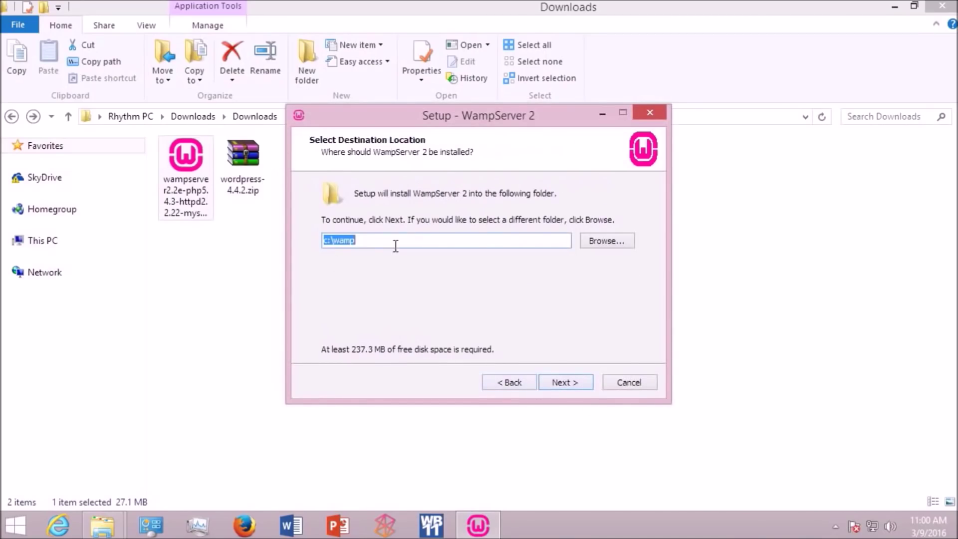
left_click(560, 382)
Step: Add a desktop icon, install, allow firewall access and finish with default mail settings
left_click(367, 252)
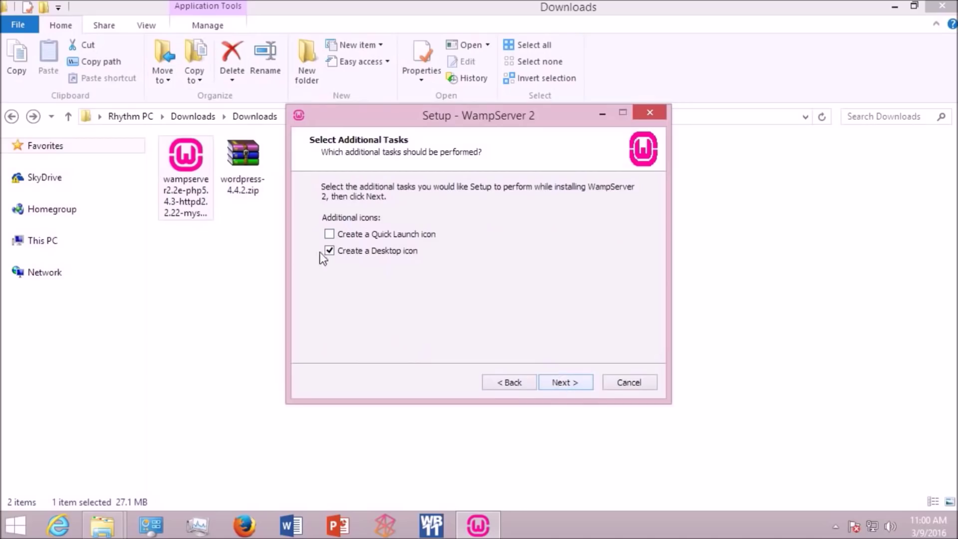
left_click(560, 382)
left_click(559, 383)
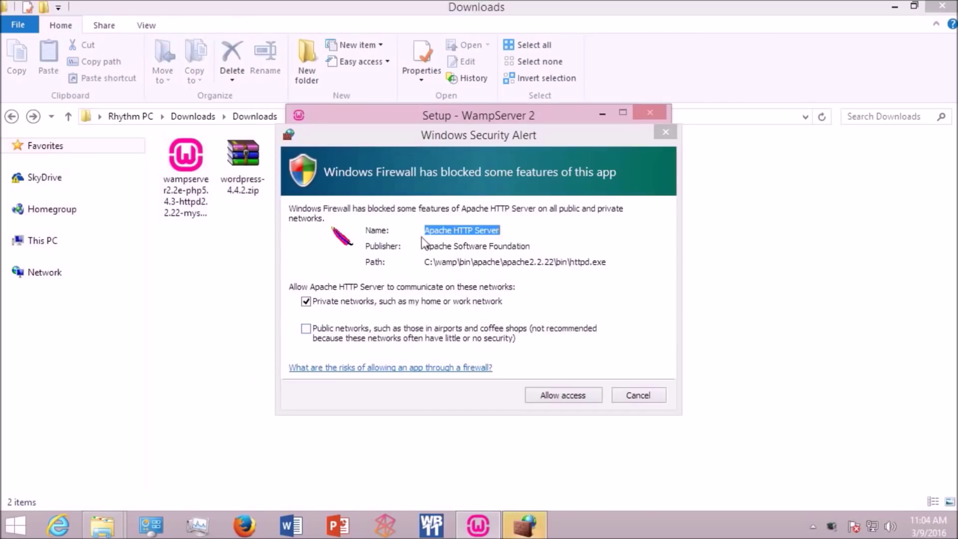
left_click(553, 394)
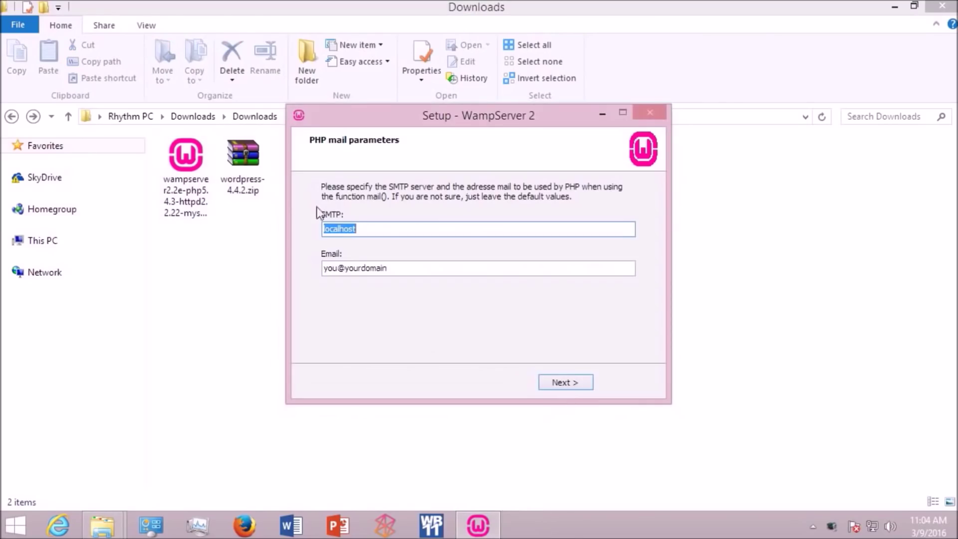
left_click(557, 381)
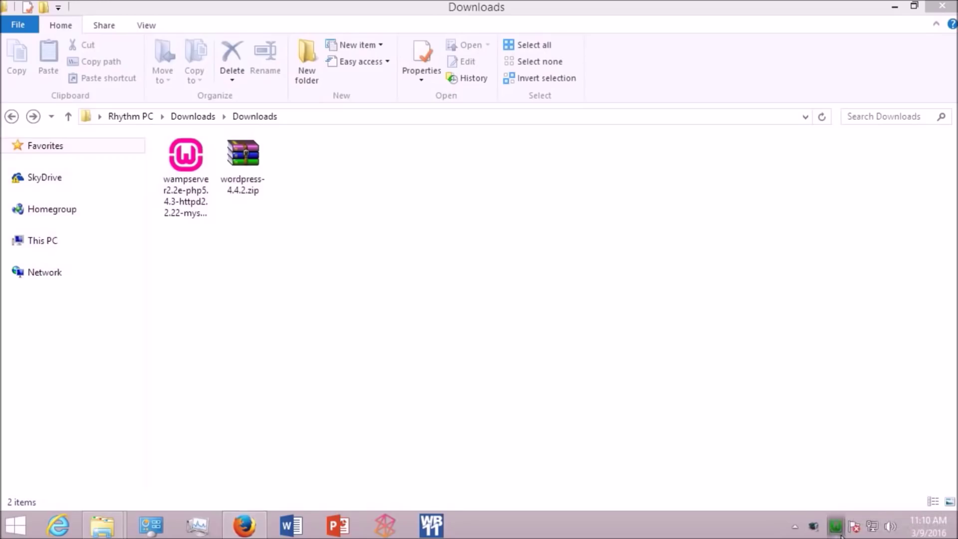
left_click(838, 530)
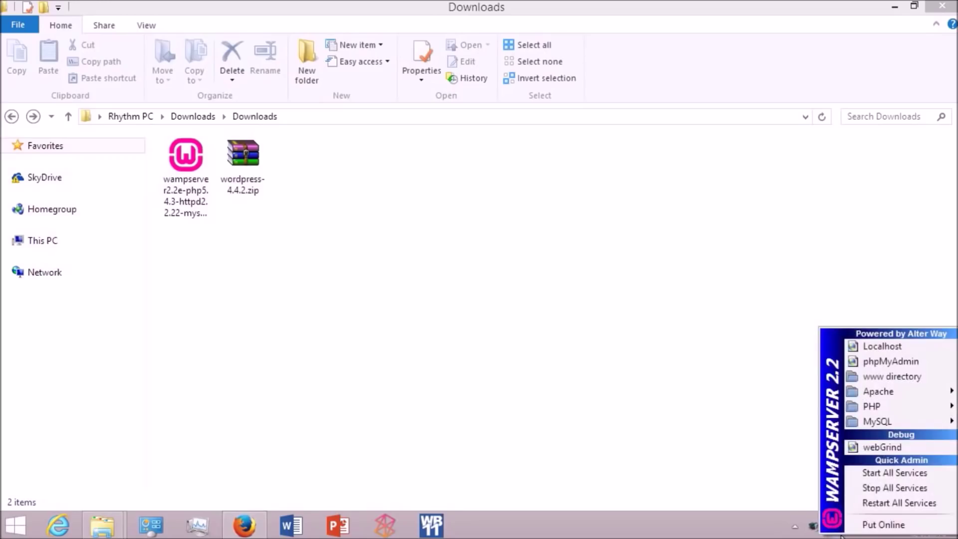
Step: Open phpMyAdmin from the WampServer menu and close the duplicate localhost tab
left_click(867, 361)
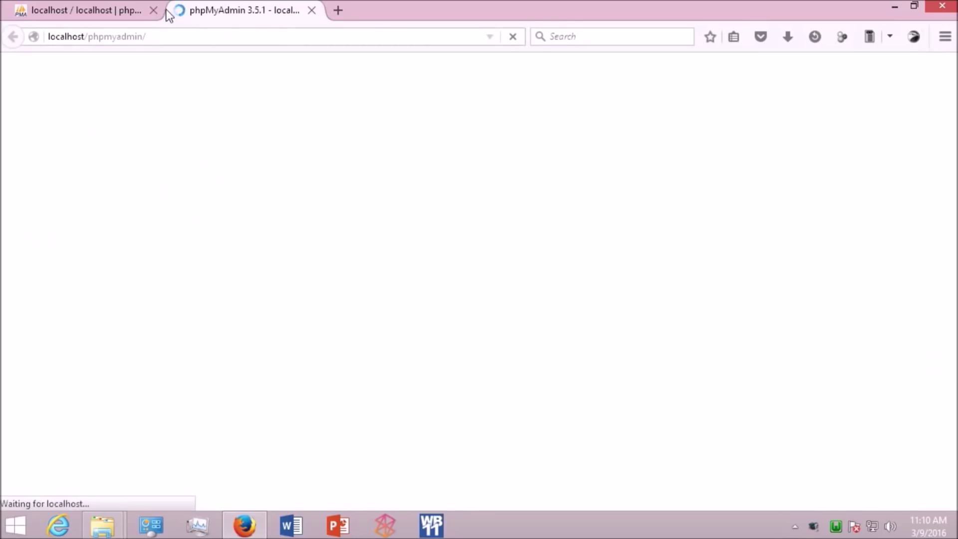
left_click(153, 10)
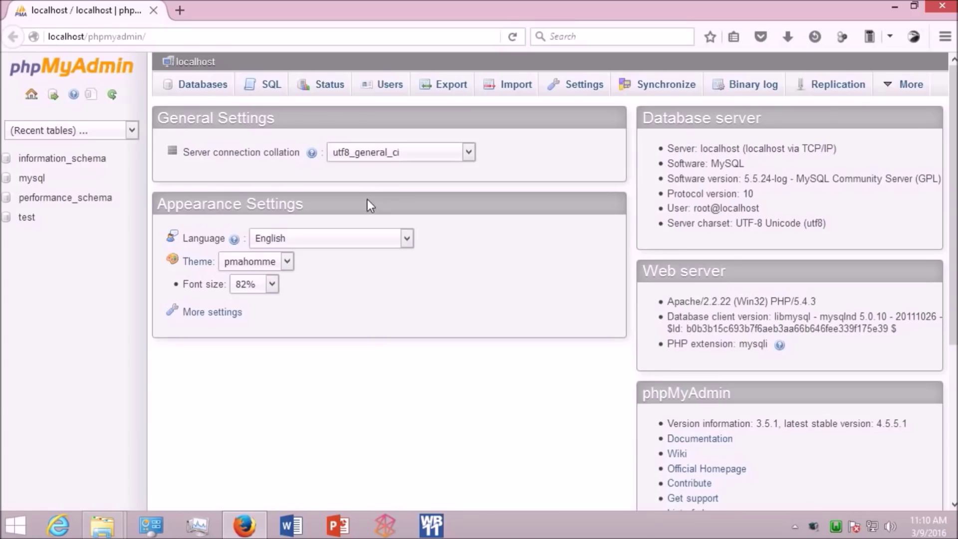
Step: Create a database named 'sample' from the Databases tab
left_click(189, 99)
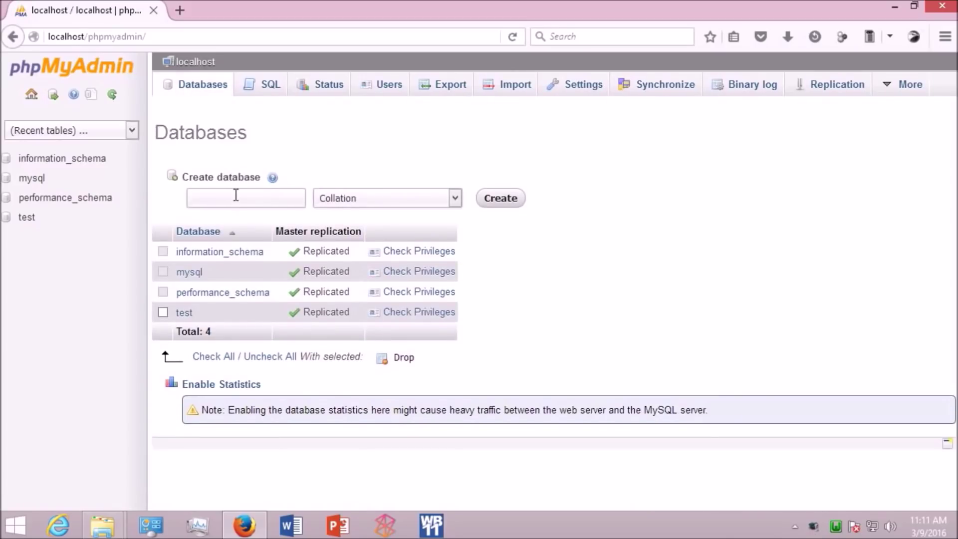
type("sample")
left_click(512, 203)
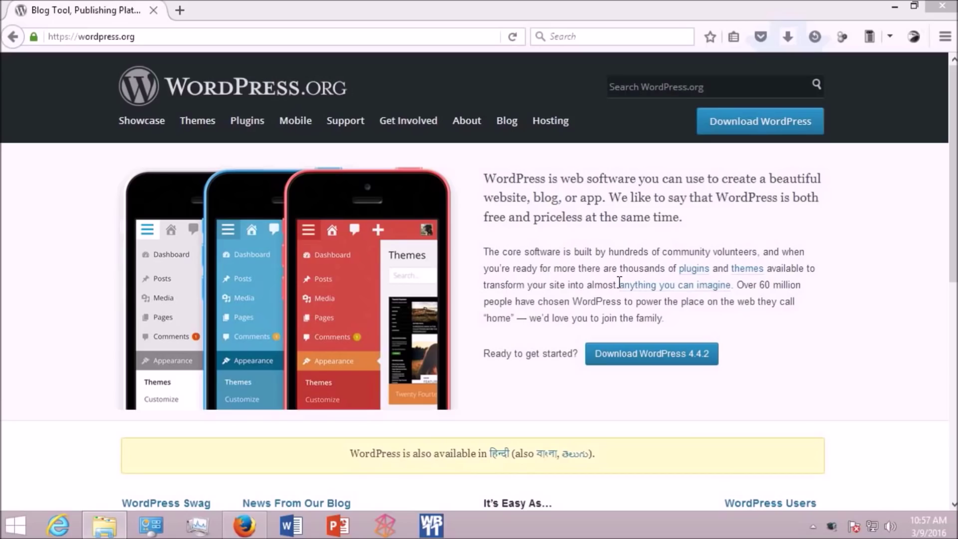
Step: Download and save wordpress-4.4.2.zip, then view it in the downloads library
left_click(751, 131)
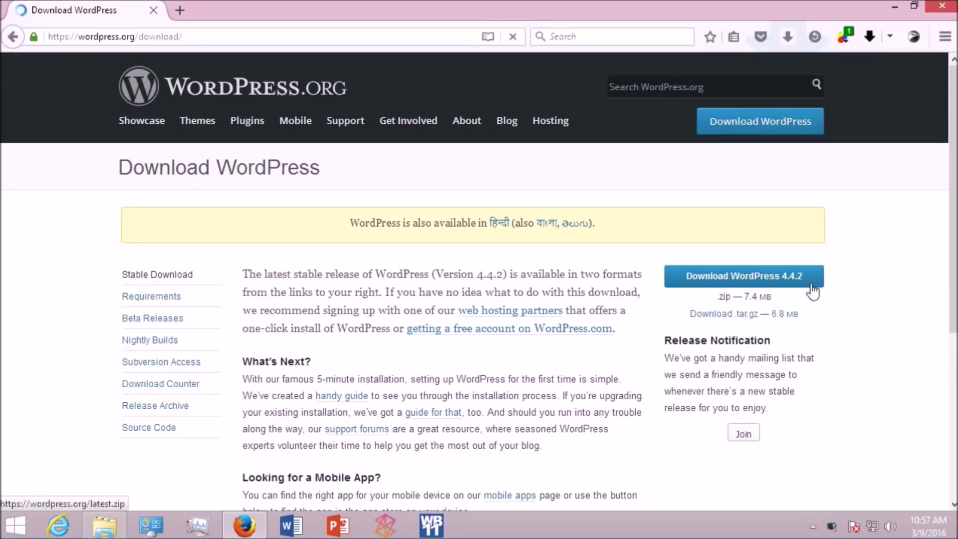
left_click(725, 291)
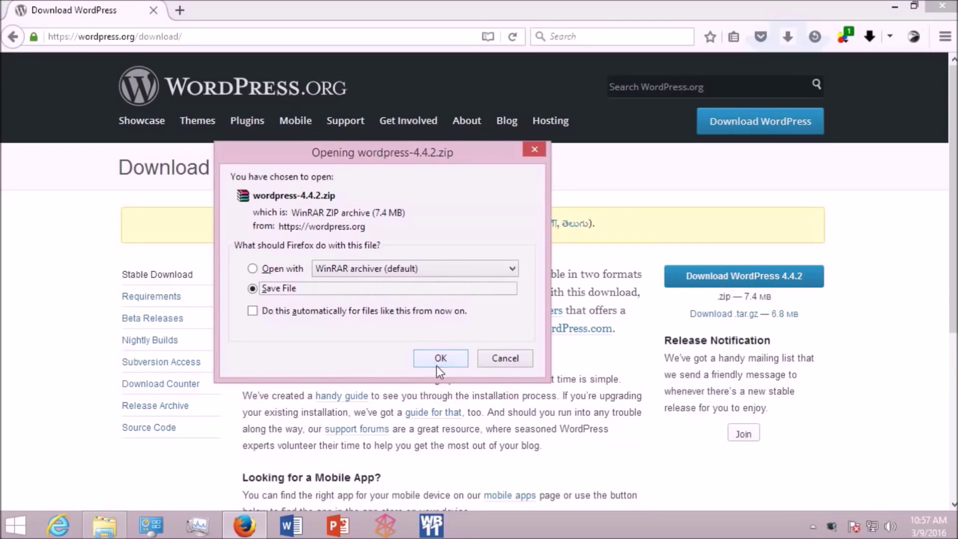
left_click(439, 358)
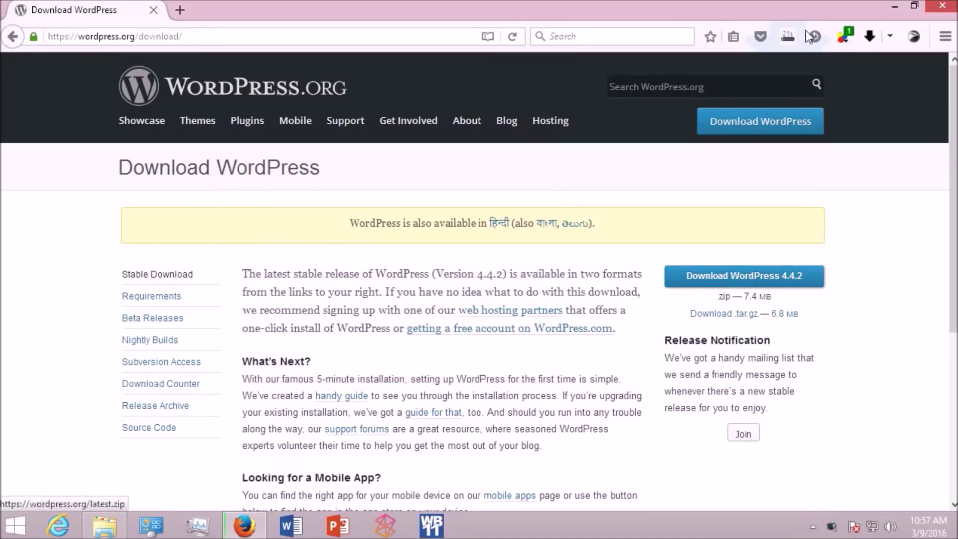
left_click(785, 37)
left_click(664, 136)
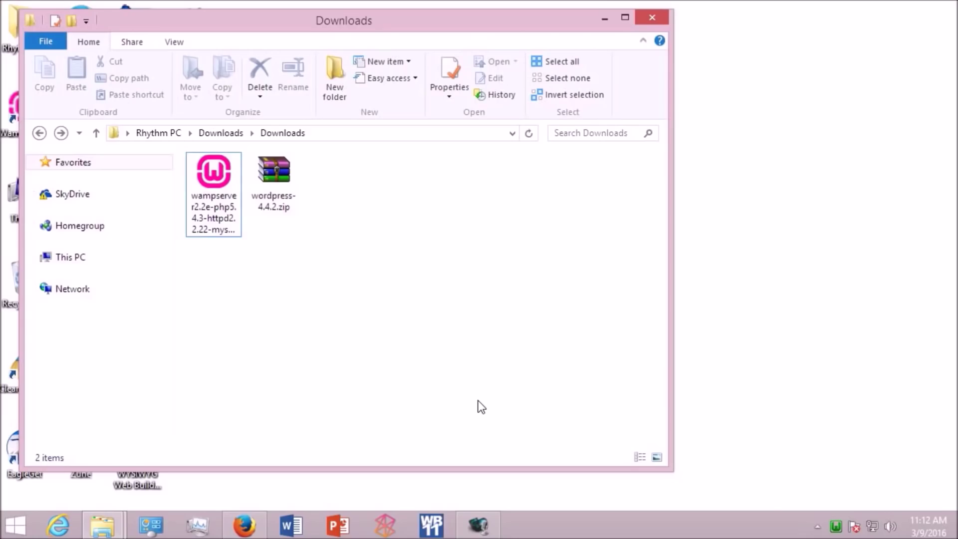
Step: Create a new folder named 'wordpress' inside the WampServer www folder
left_click(844, 530)
left_click(871, 370)
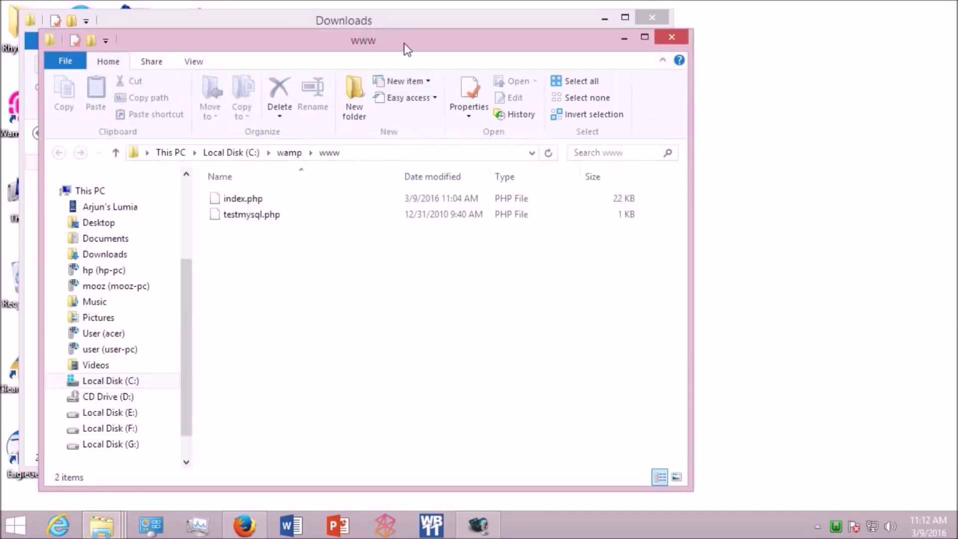
left_click_drag(404, 43, 705, 75)
right_click(592, 202)
mouse_move(598, 284)
left_click(772, 285)
type("wordpress")
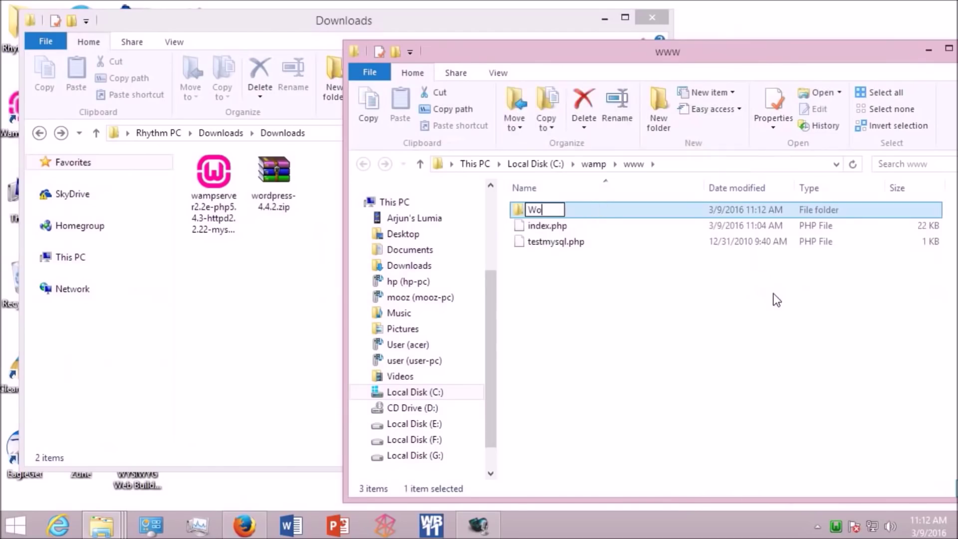
key("Return")
Step: Extract all contents of wordpress-4.4.2.zip into the new wordpress folder
double_click(558, 208)
double_click(273, 172)
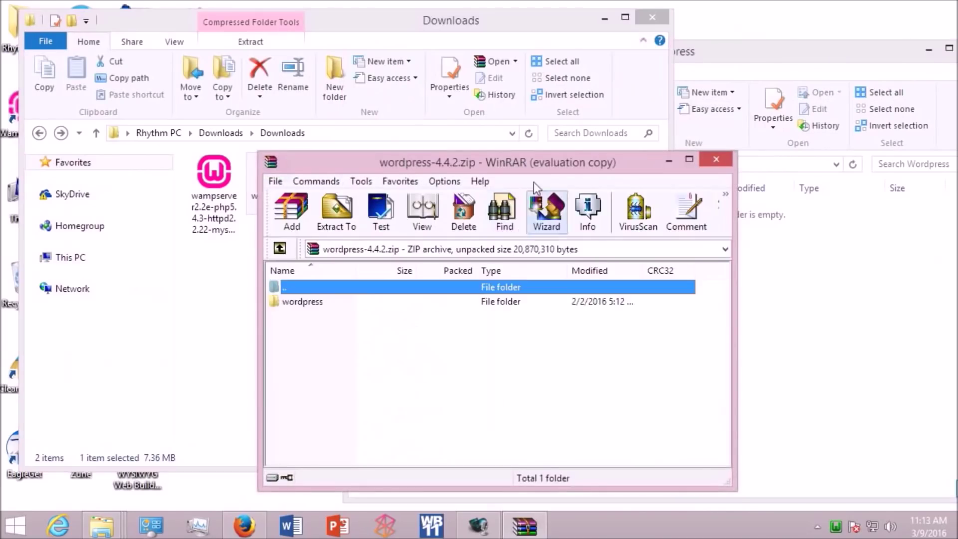
double_click(300, 299)
key("ctrl+a")
left_click_drag(249, 294, 740, 299)
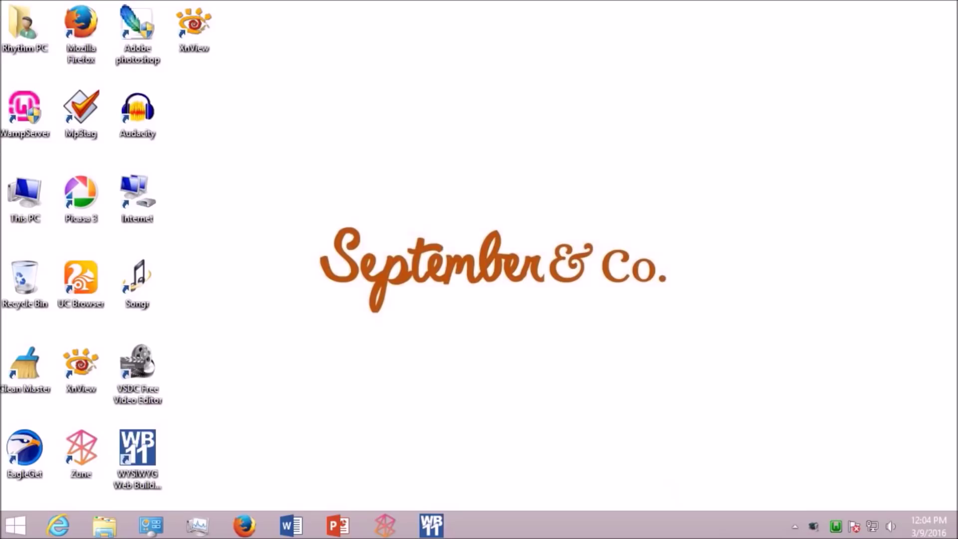
Step: Open the Wordpress project from the localhost page's Your Projects and begin database setup
left_click(832, 524)
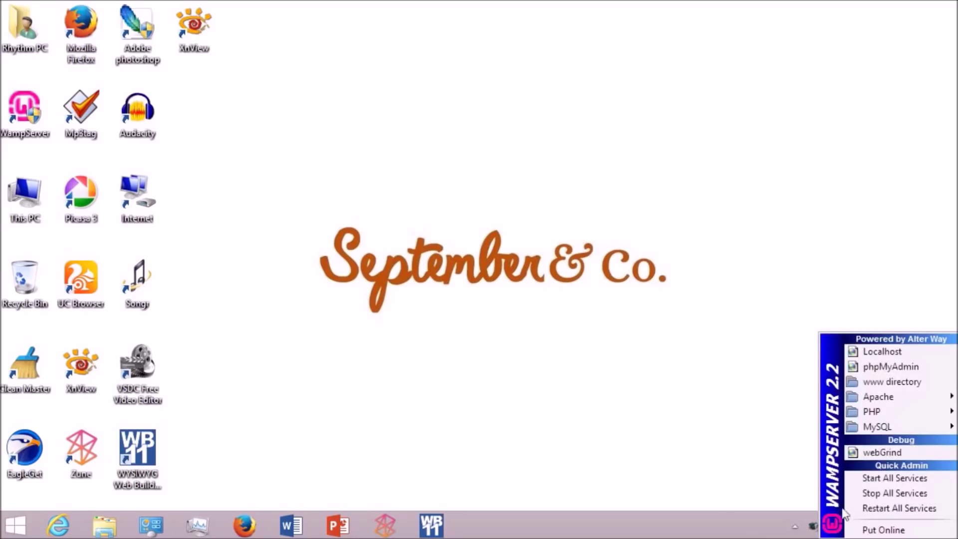
left_click(873, 353)
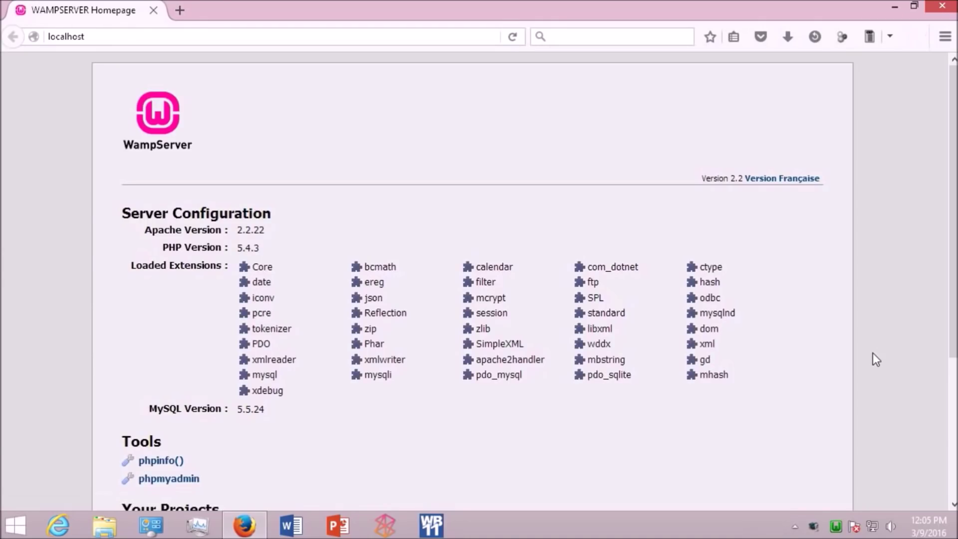
left_click_drag(953, 352, 953, 451)
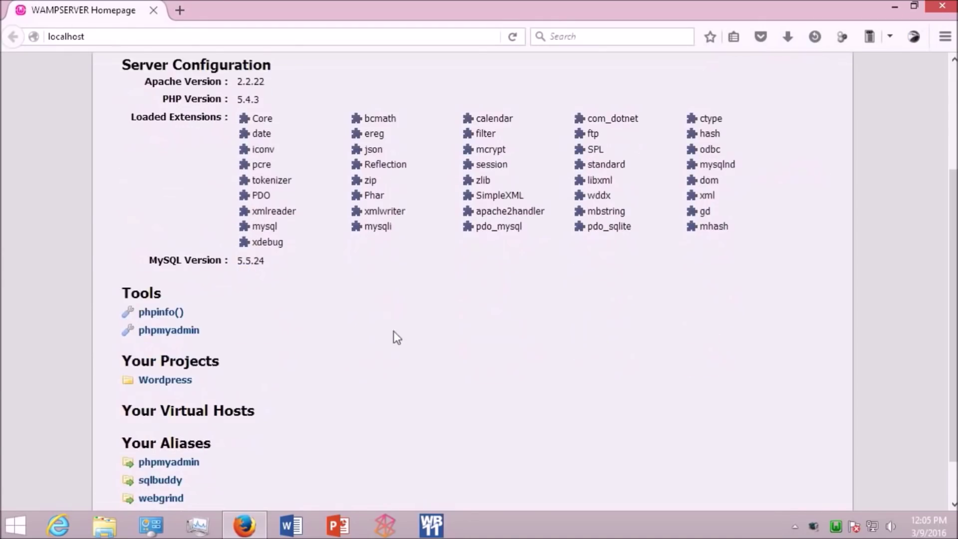
left_click(185, 379)
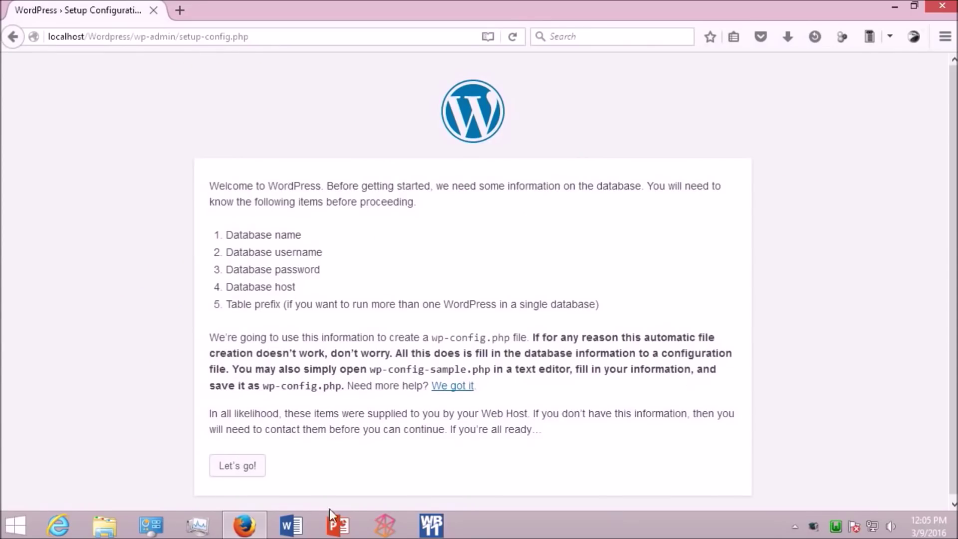
left_click(234, 474)
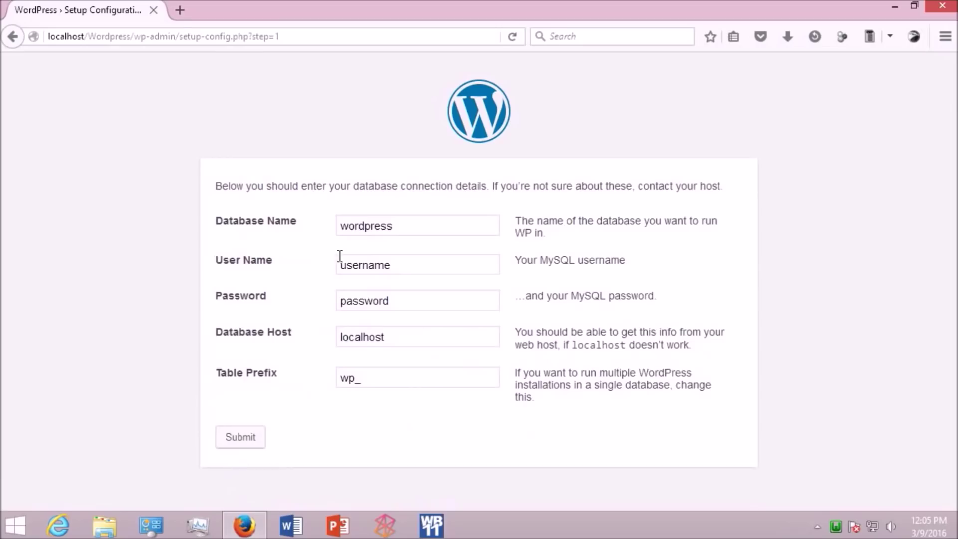
Step: Submit database 'sample', user 'root' and an empty password, then run the install
left_click_drag(412, 226, 288, 229)
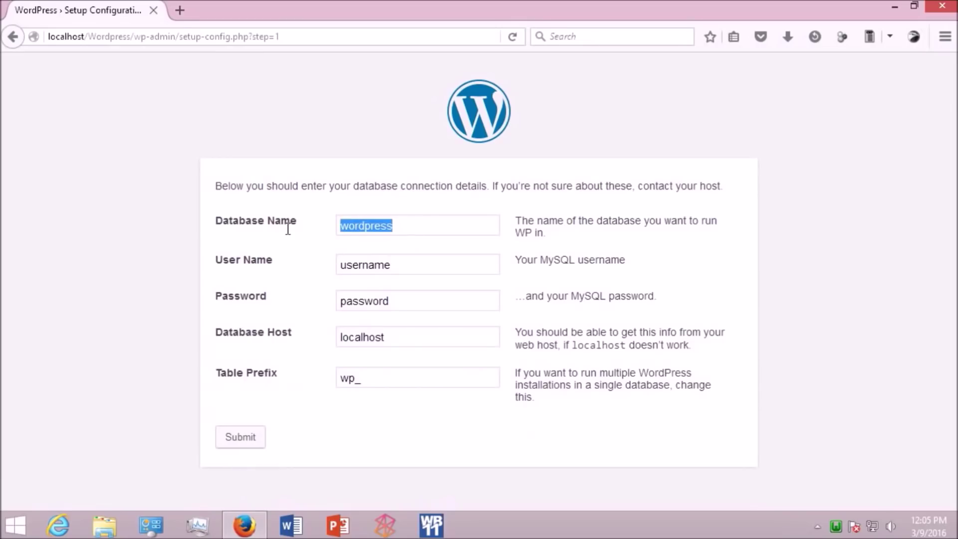
type("sample")
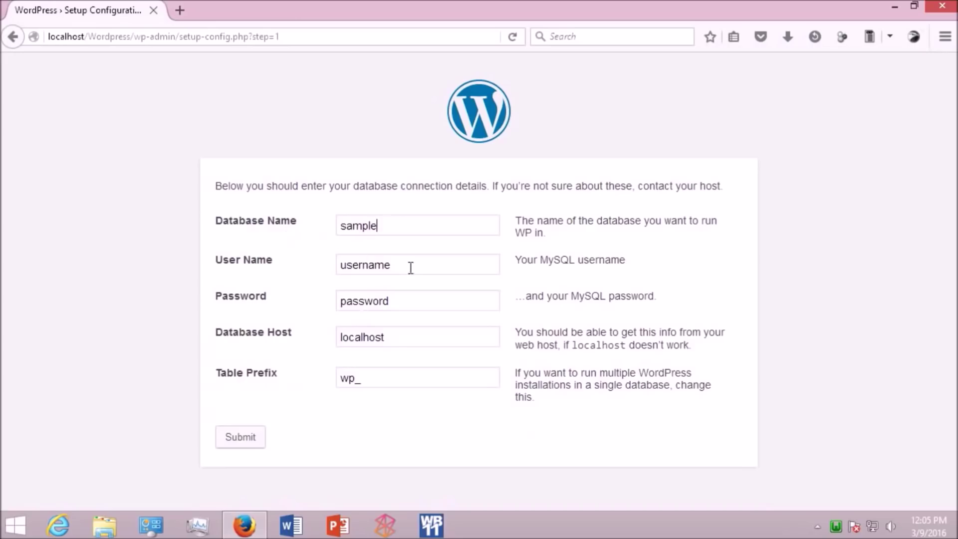
left_click_drag(411, 267, 297, 276)
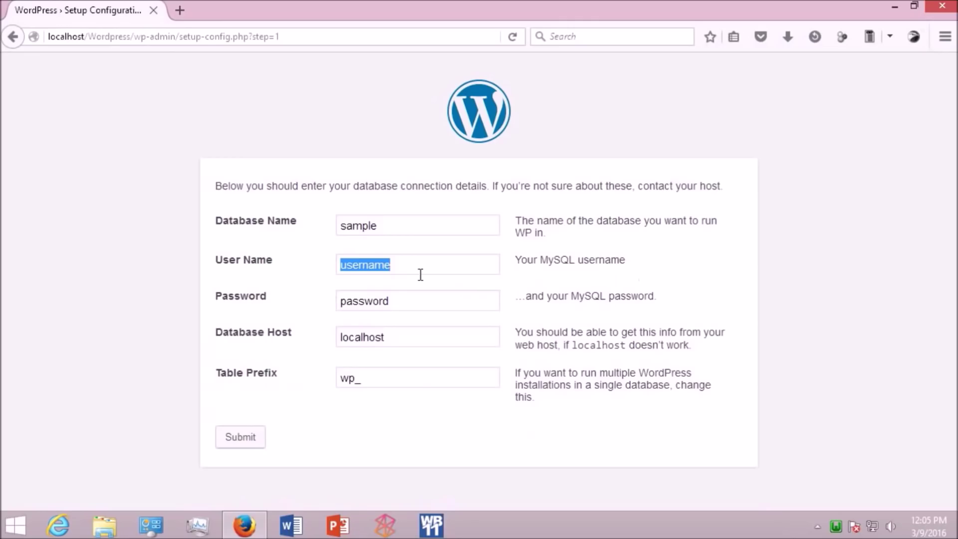
type("root")
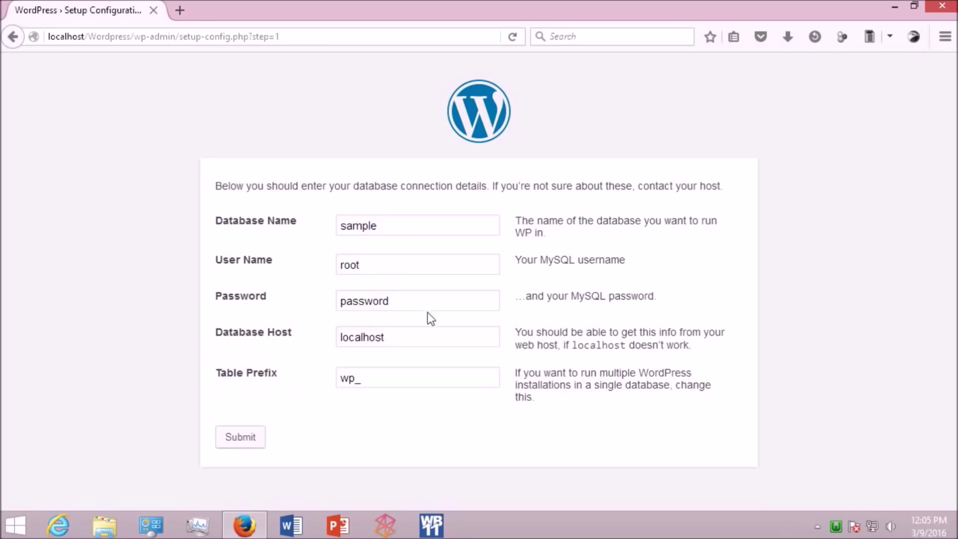
double_click(357, 300)
key("BackSpace")
left_click(256, 448)
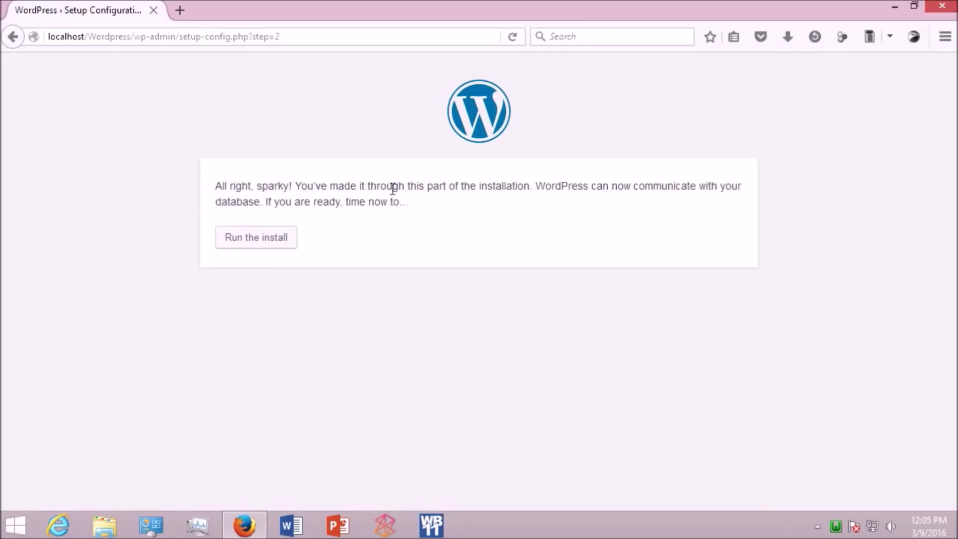
left_click(268, 246)
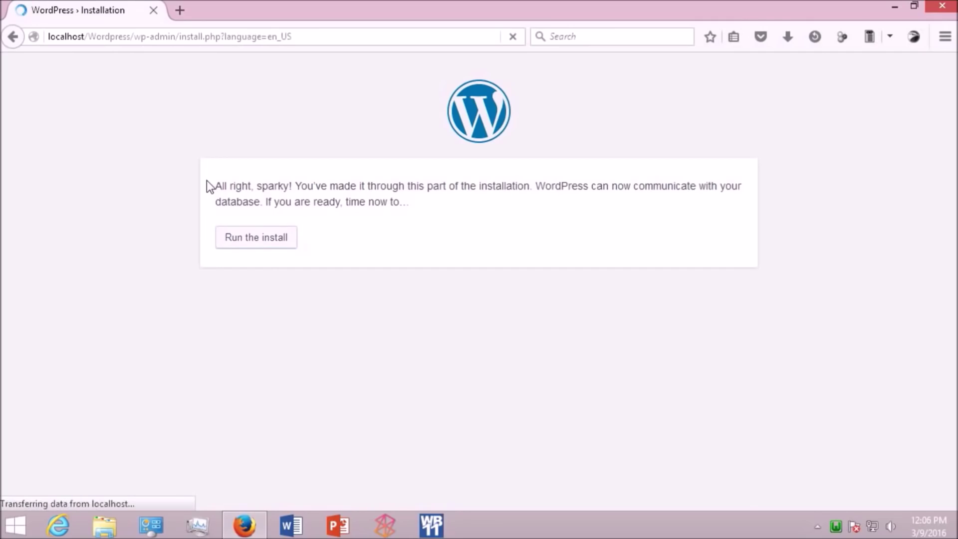
Step: Enter site title 'Sample WordPress Site', an admin username and a confirmed weak password
scroll(364, 301, "down", 3)
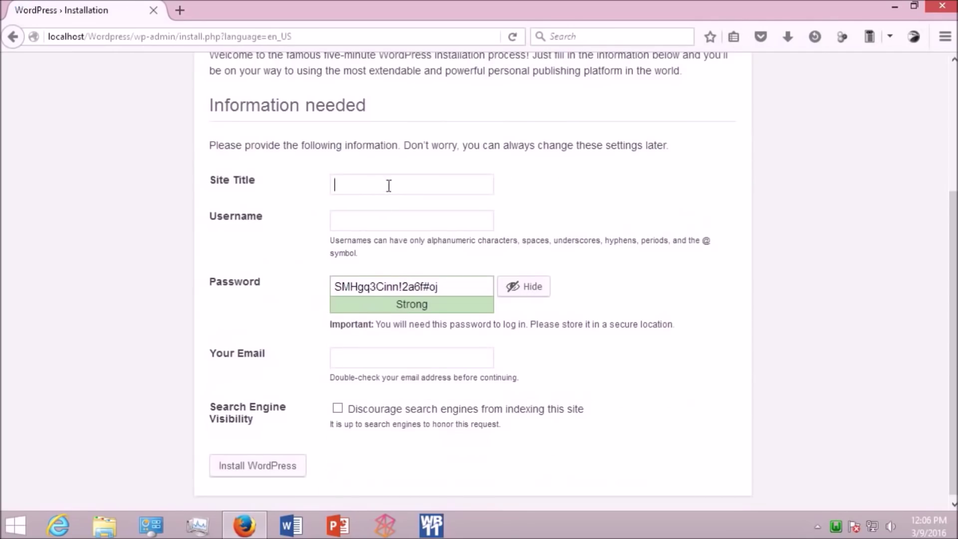
type("Sample Wordp")
key("BackSpace")
type("Press S")
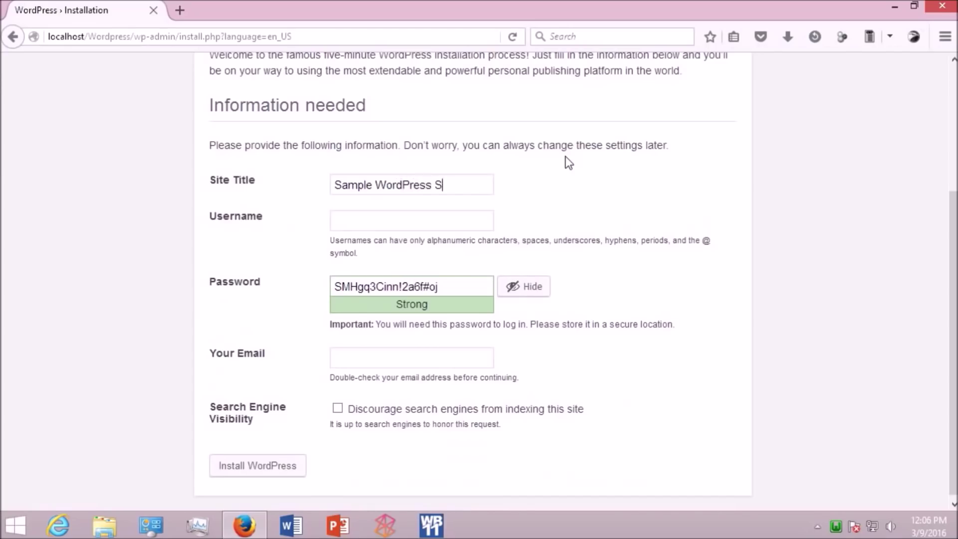
type("ite")
key("Tab")
type("sparky")
left_click_drag(461, 291, 325, 304)
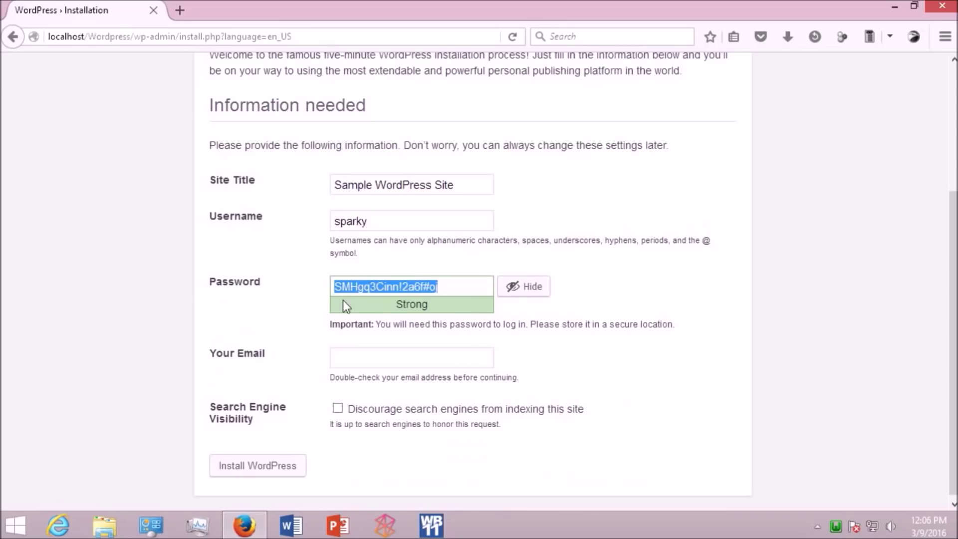
key("BackSpace")
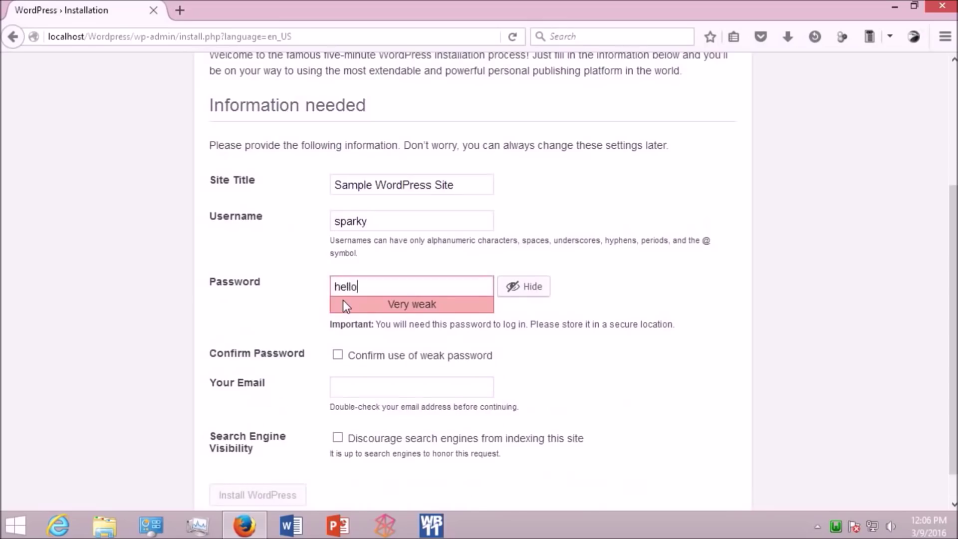
left_click(334, 357)
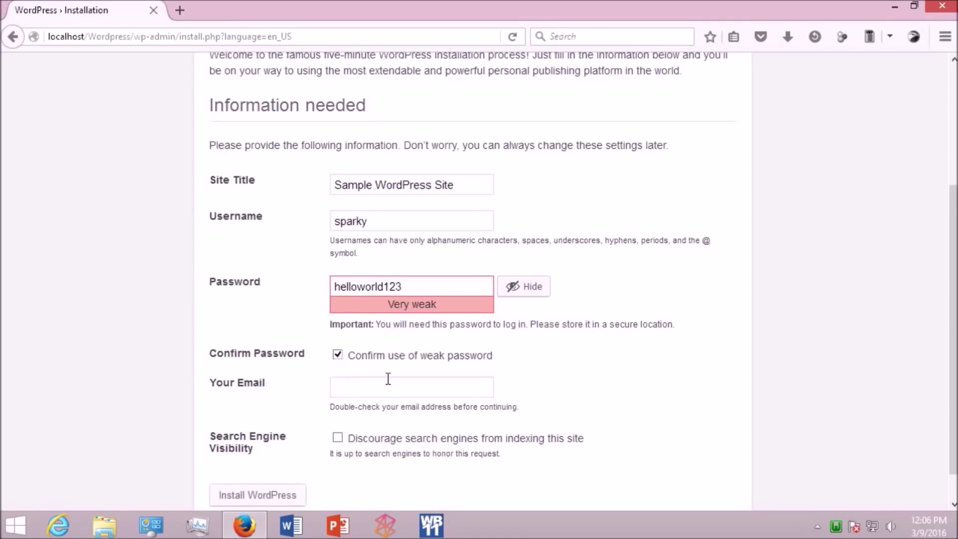
Step: Fill in the contact e-mail address and submit the WordPress installation
scroll(390, 382, "down", 1)
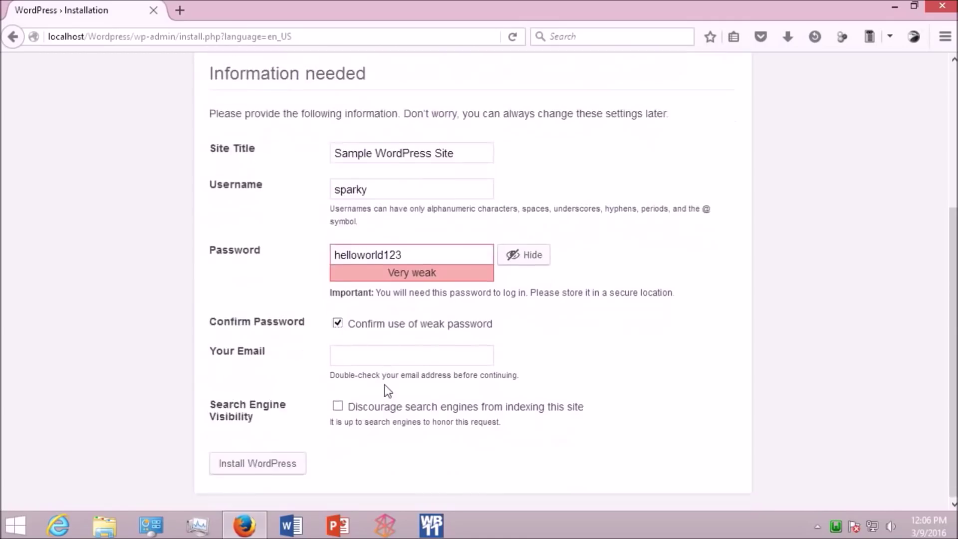
left_click(399, 356)
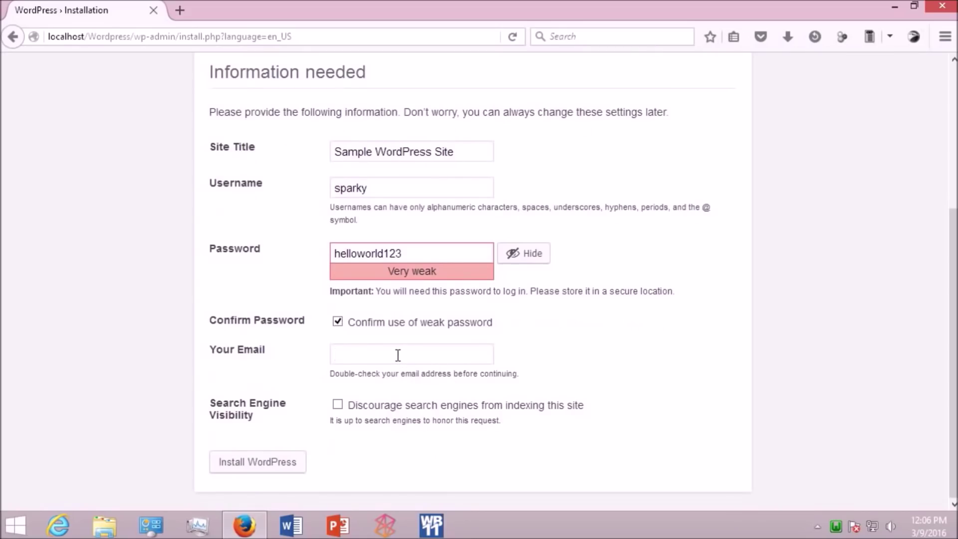
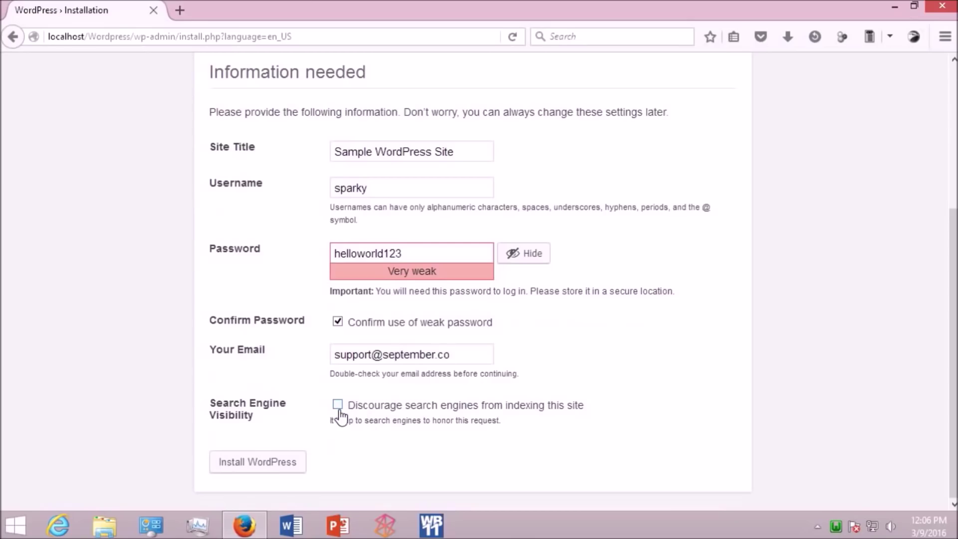
left_click(278, 469)
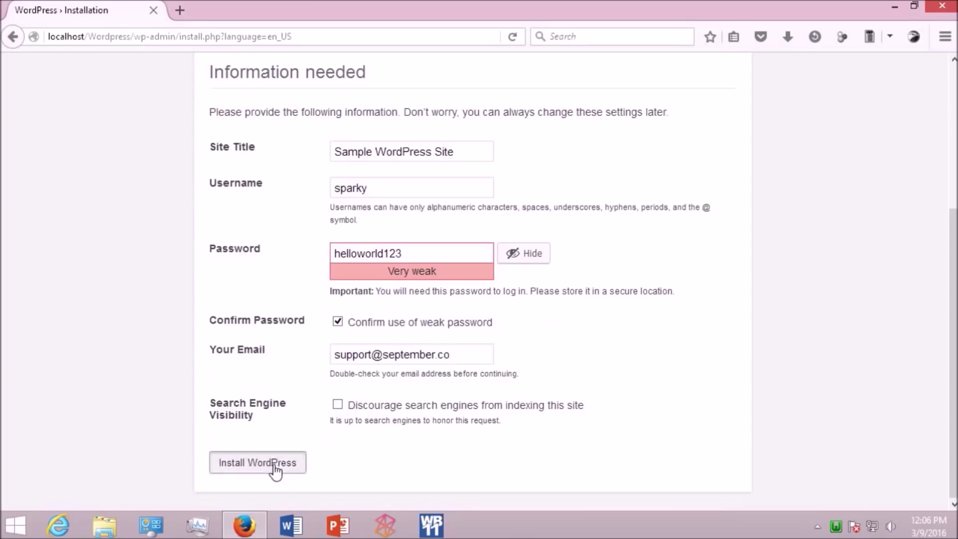
Step: Choose Never Remember Password for This Site, then browse the Hello world! post at localhost/Wordpress
left_click(282, 150)
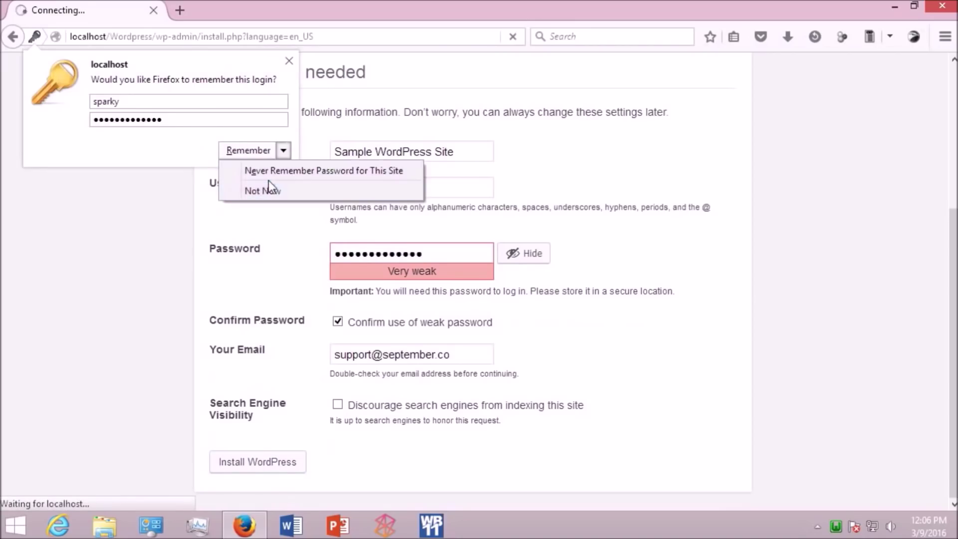
left_click(265, 177)
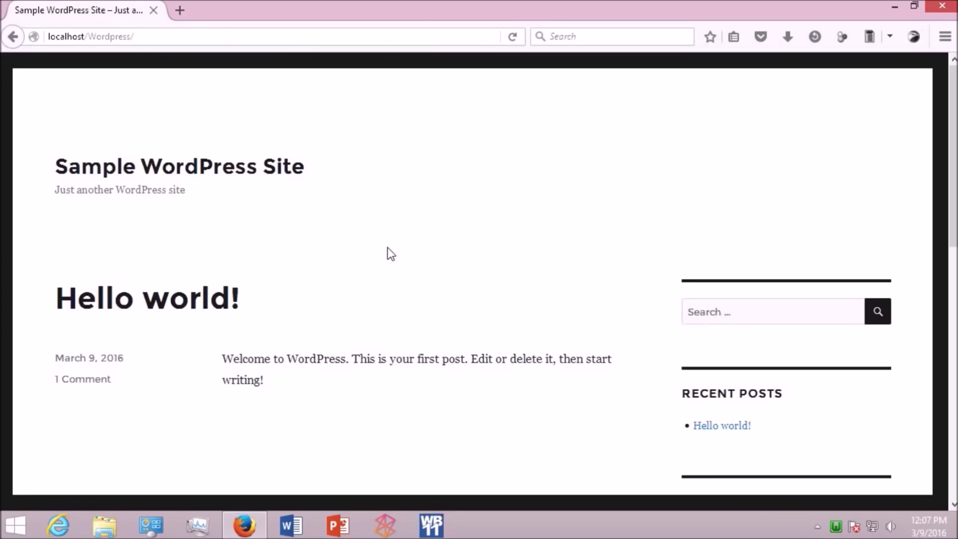
scroll(387, 253, "down", 9)
scroll(387, 257, "up", 8)
scroll(423, 247, "up", 1)
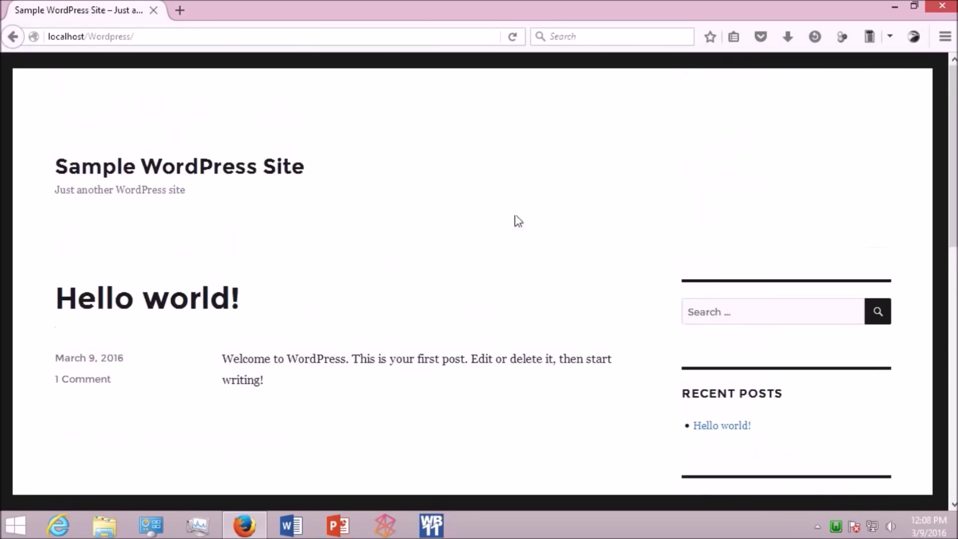